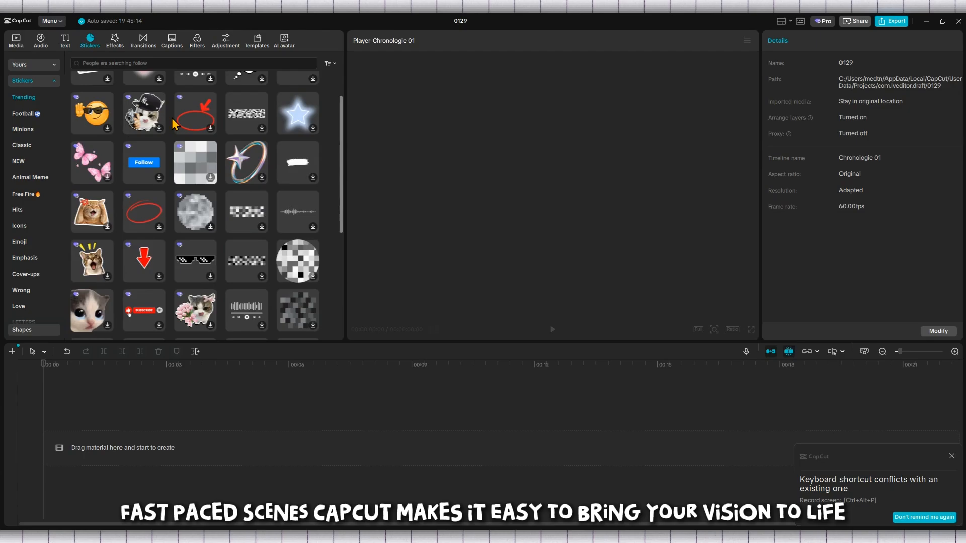
scroll(173, 119, down, 4)
click(119, 43)
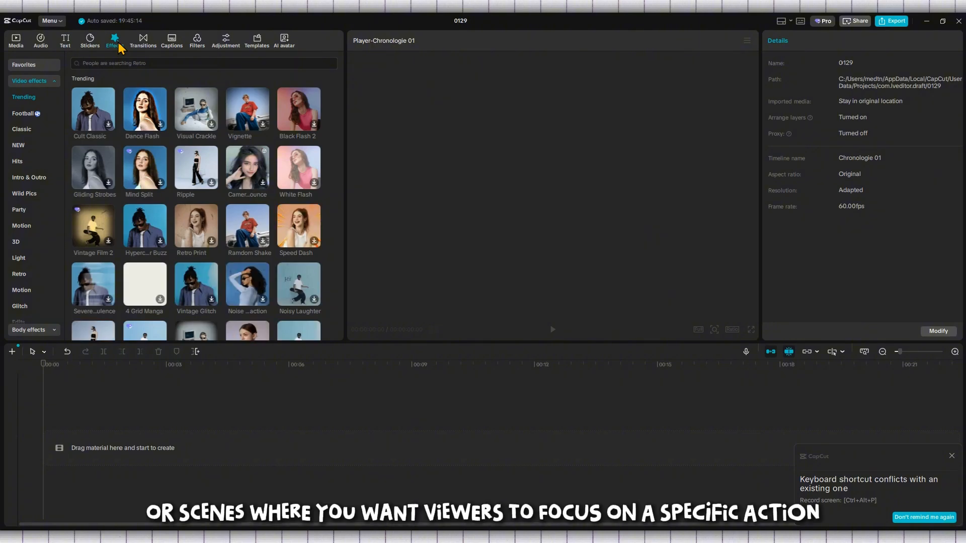
click(144, 43)
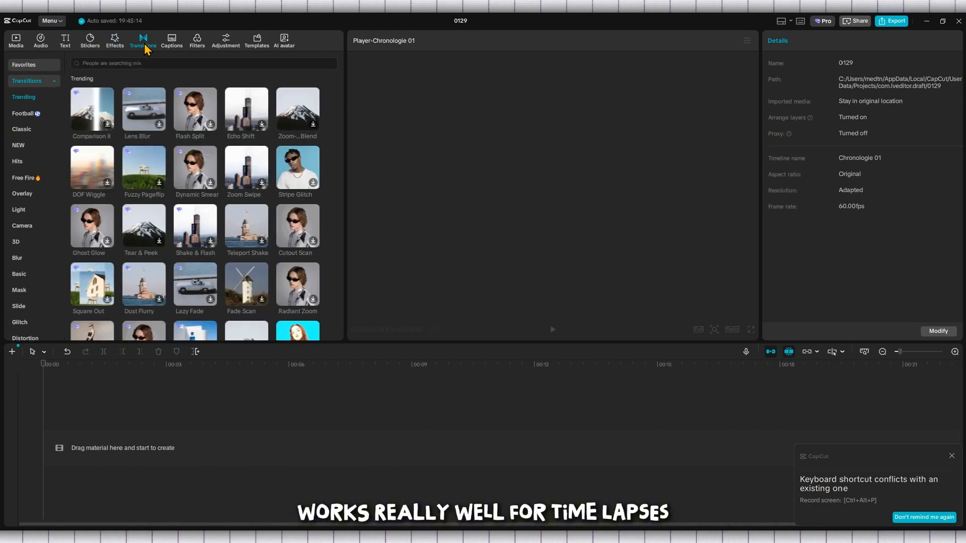
click(952, 457)
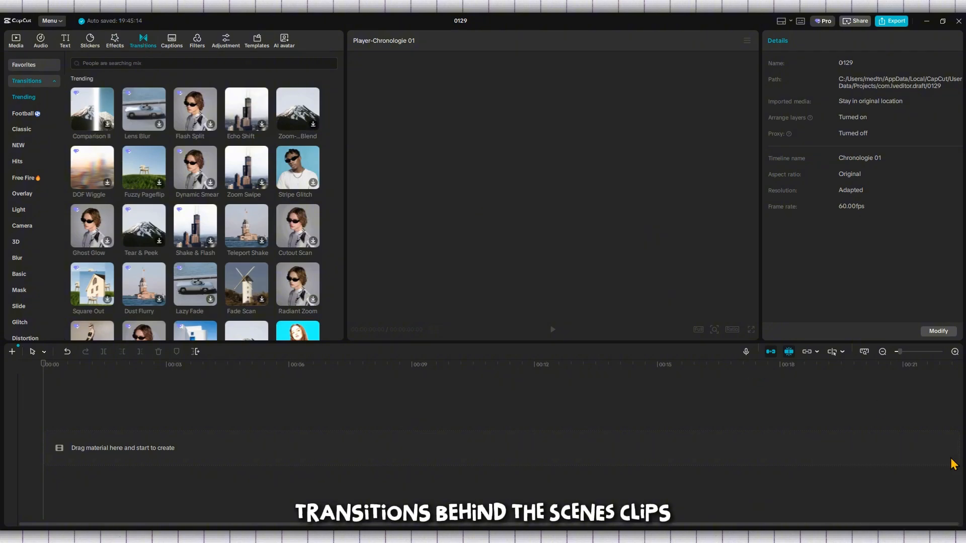
click(177, 49)
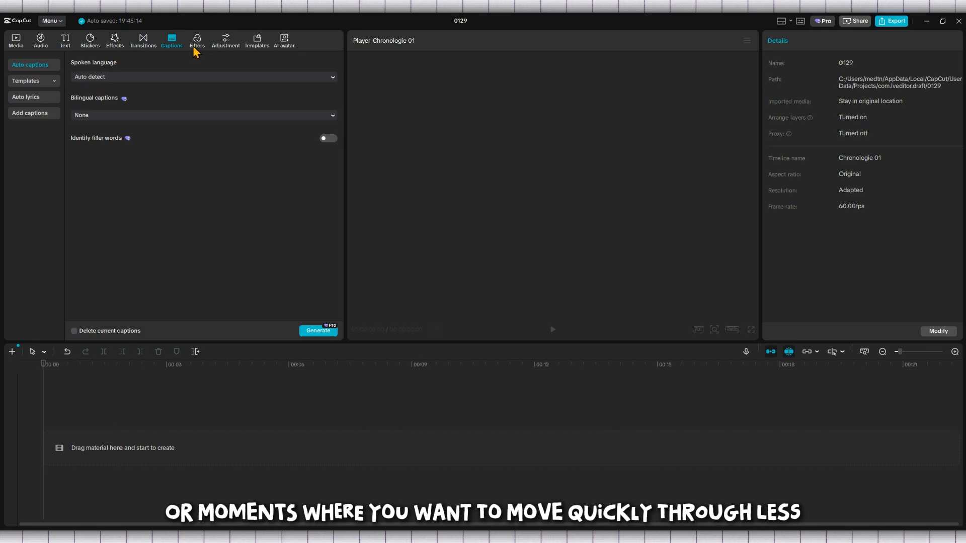
click(193, 46)
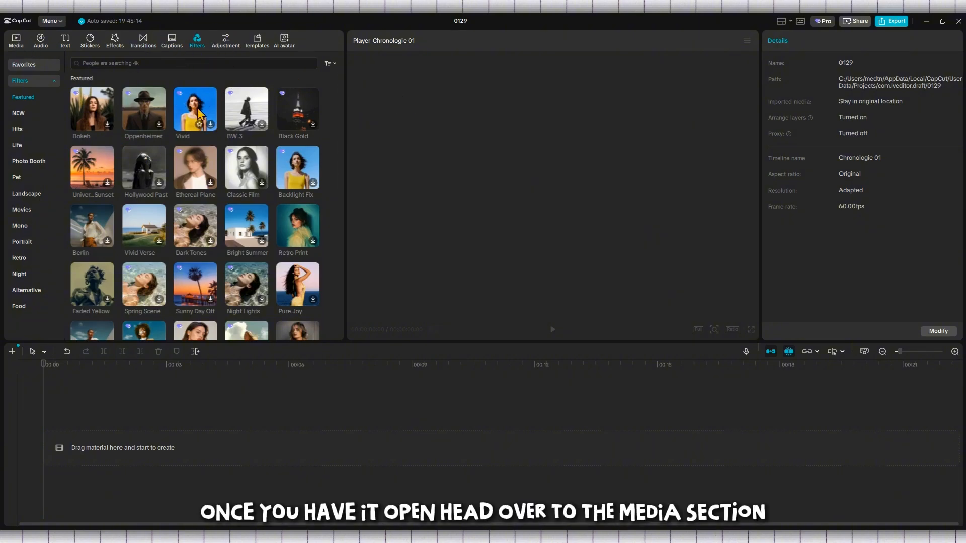
Open the media library and preview the student-at-laptop clip
click(23, 45)
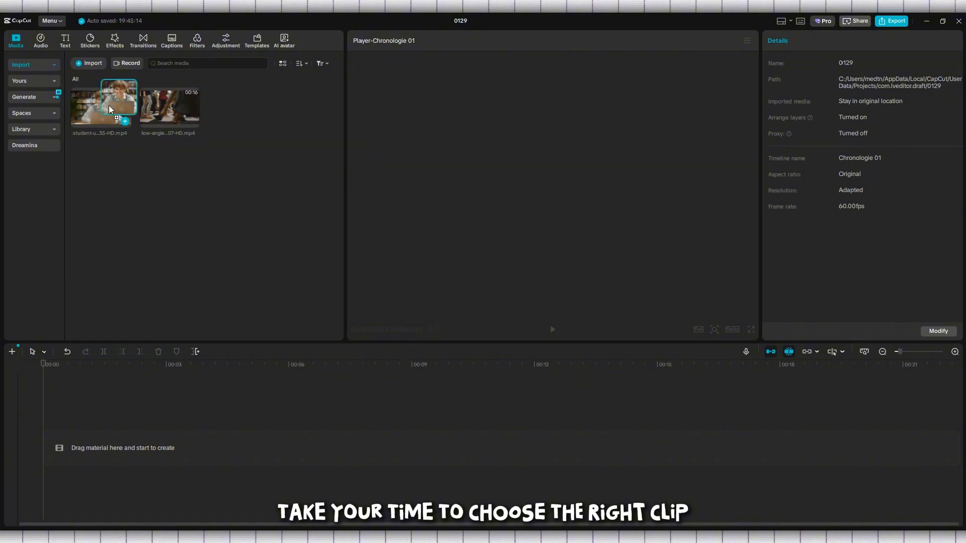
drag(110, 105, 150, 182)
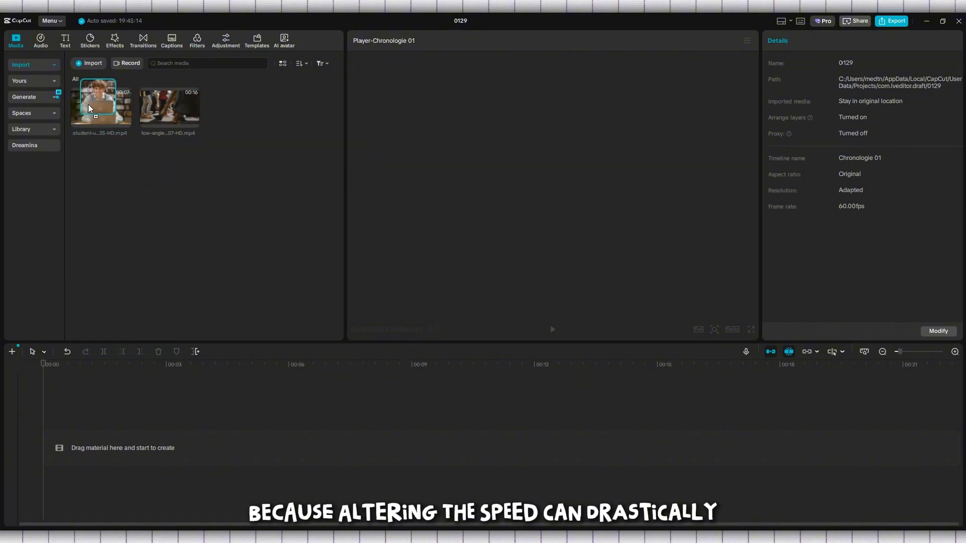
drag(89, 105, 91, 116)
key(space)
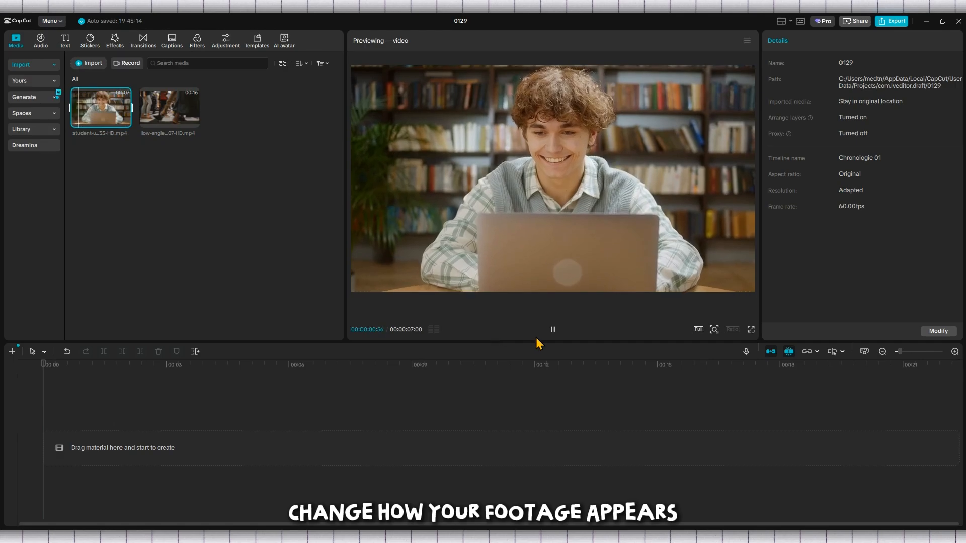
click(552, 330)
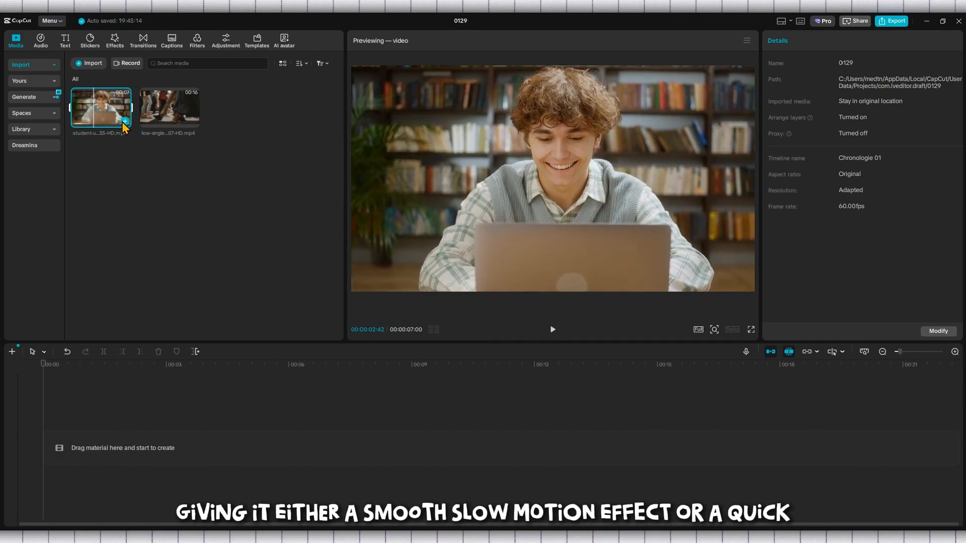
Preview the low-angle city crossing clip in the media library
click(164, 105)
key(space)
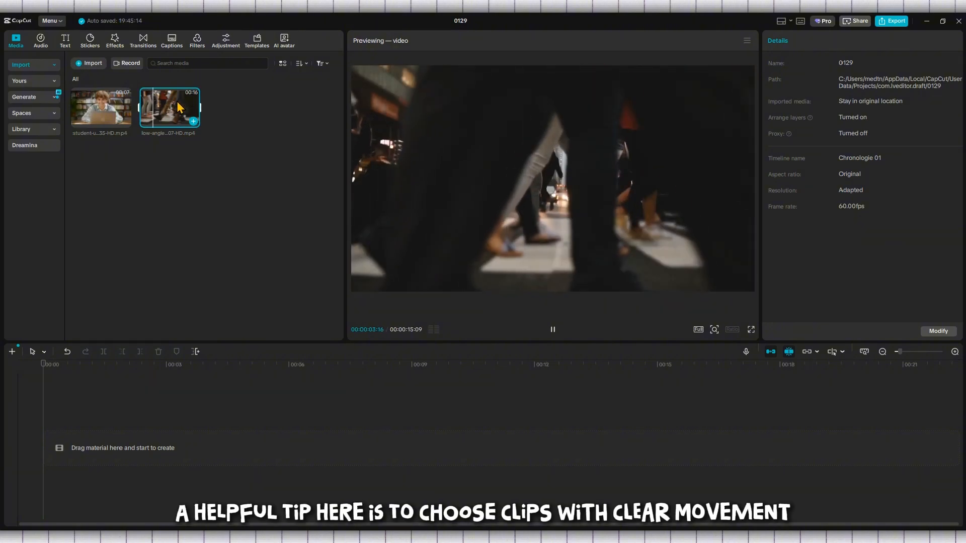
click(555, 331)
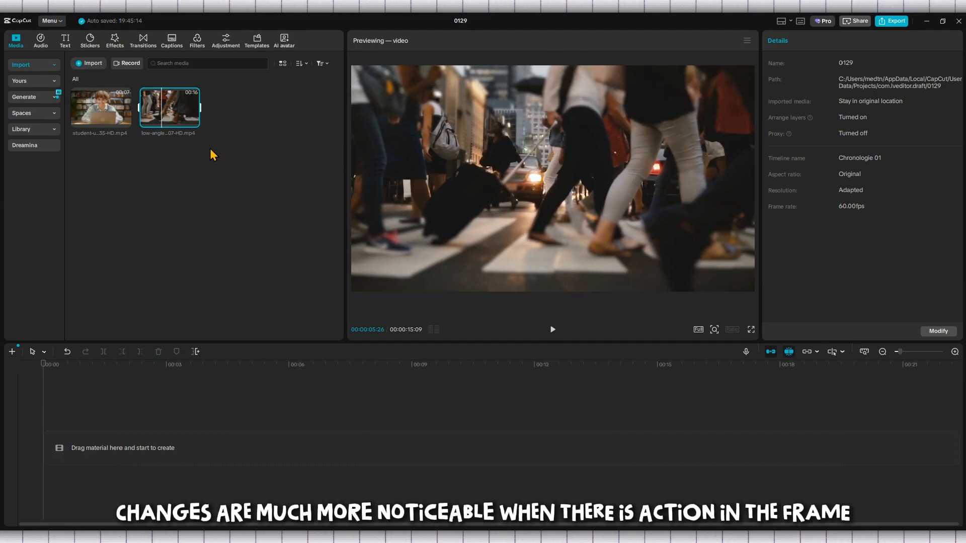
mouse_move(171, 116)
mouse_down()
mouse_move(196, 164)
mouse_move(169, 130)
mouse_up()
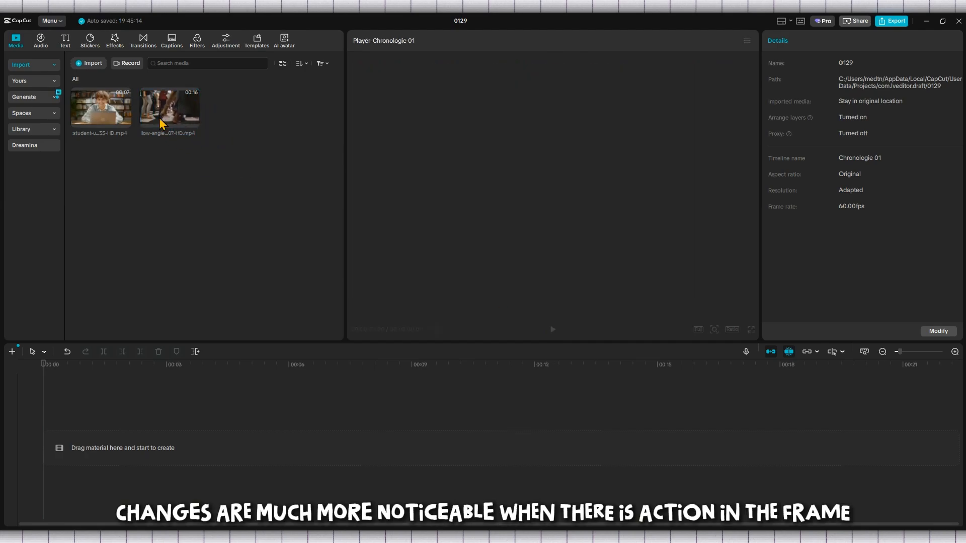
click(177, 105)
key(space)
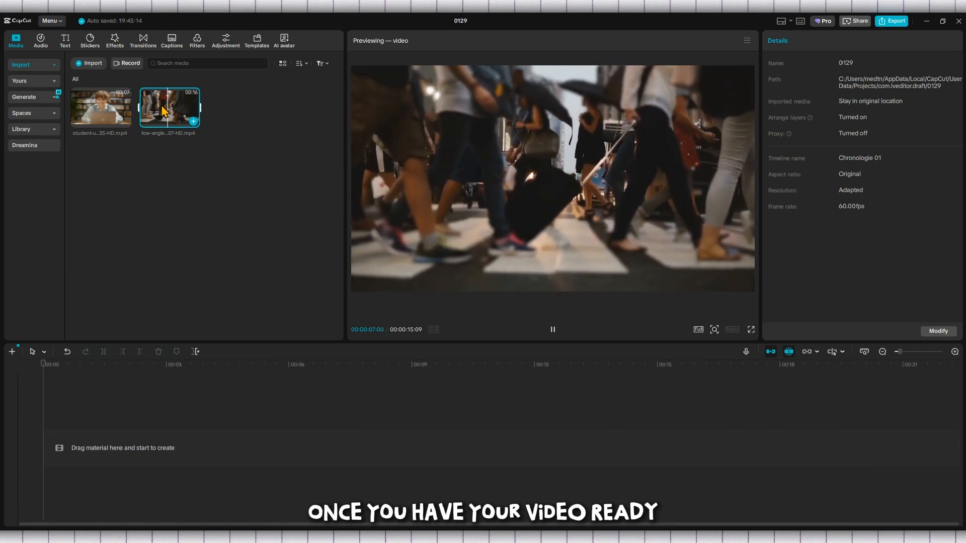
Add the low-angle crossing clip to the timeline, select it and play it
drag(163, 111, 166, 136)
drag(98, 373, 98, 436)
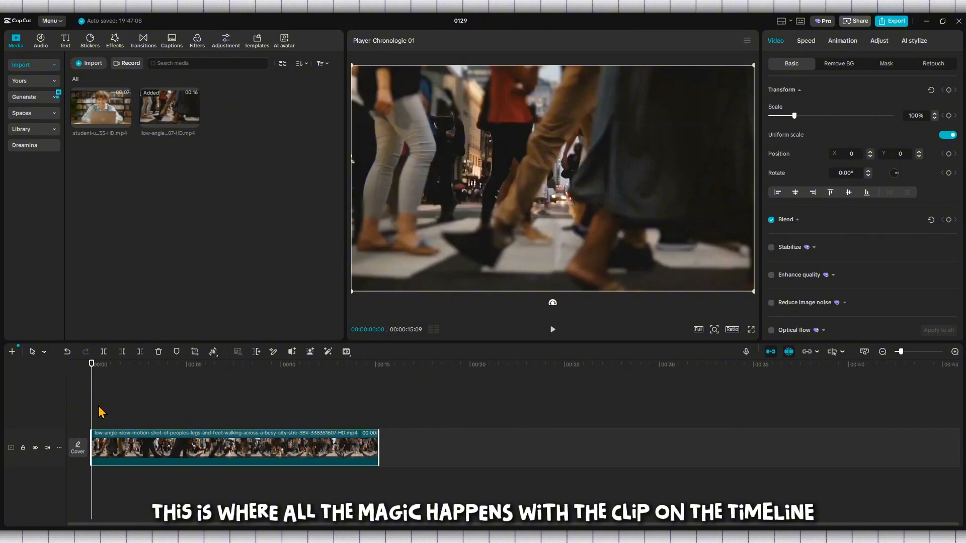
click(136, 420)
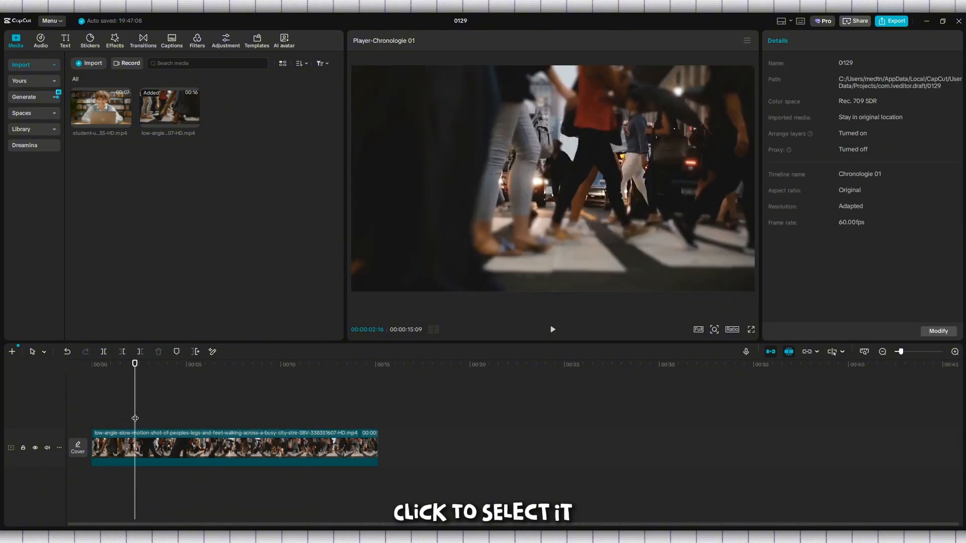
click(164, 450)
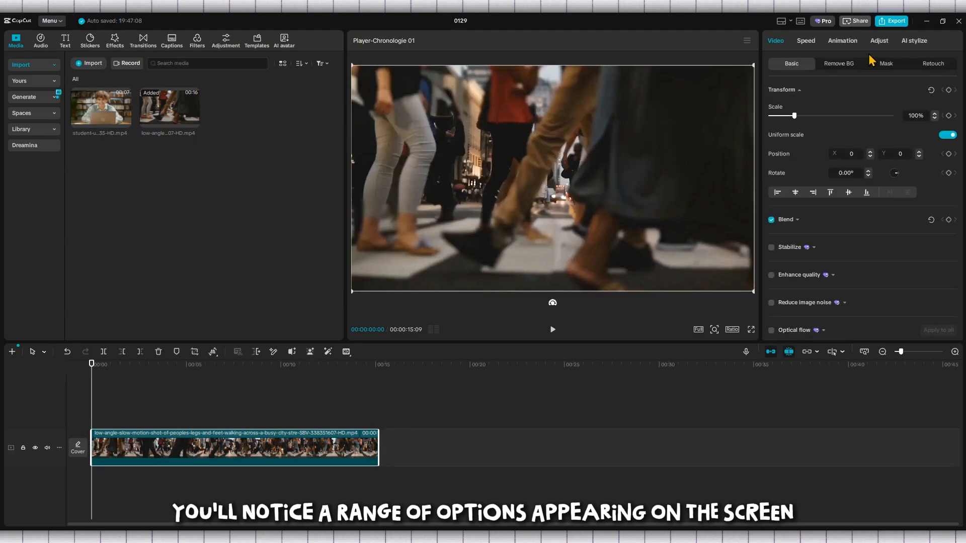
click(553, 330)
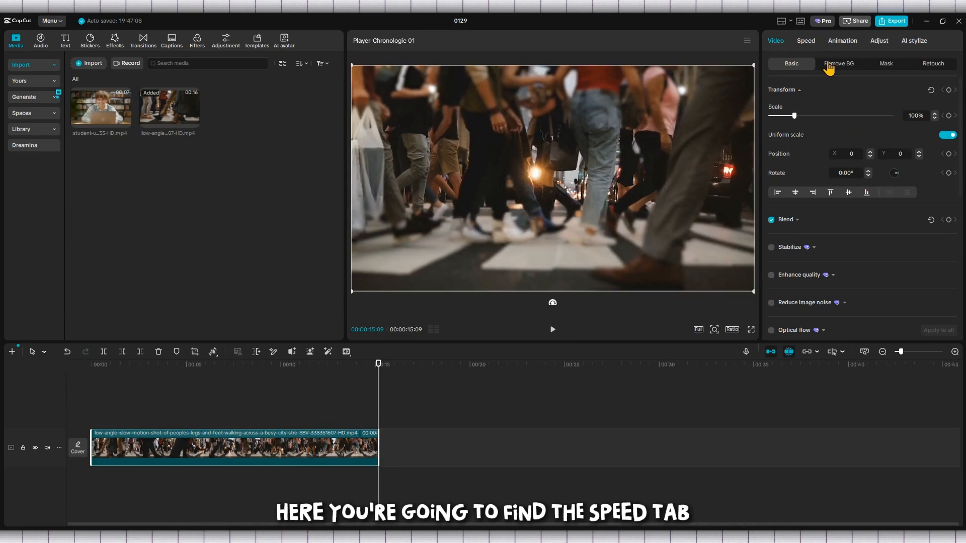
Open the clip's speed settings and set its speed to 0.56x
click(807, 41)
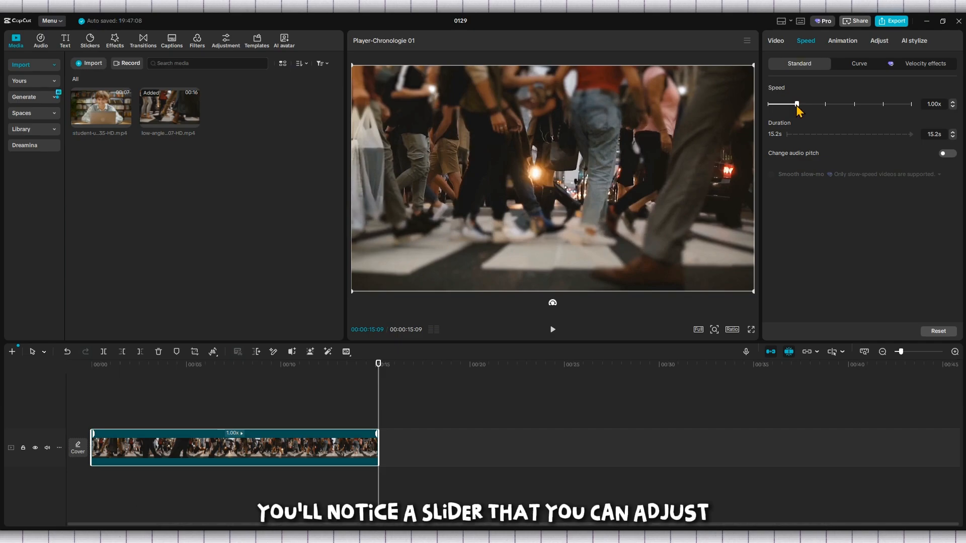
drag(807, 107, 815, 107)
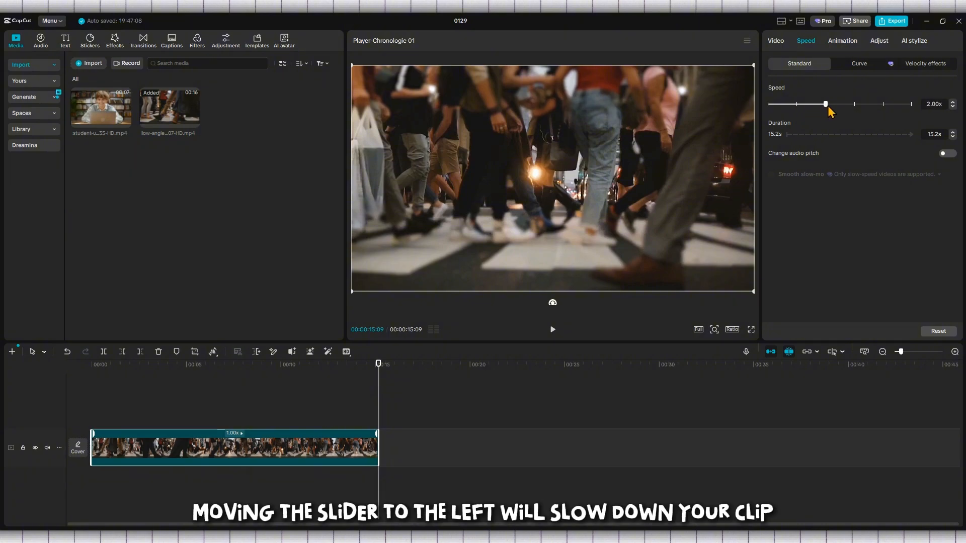
mouse_move(883, 104)
mouse_down()
mouse_move(775, 107)
mouse_move(854, 107)
mouse_up()
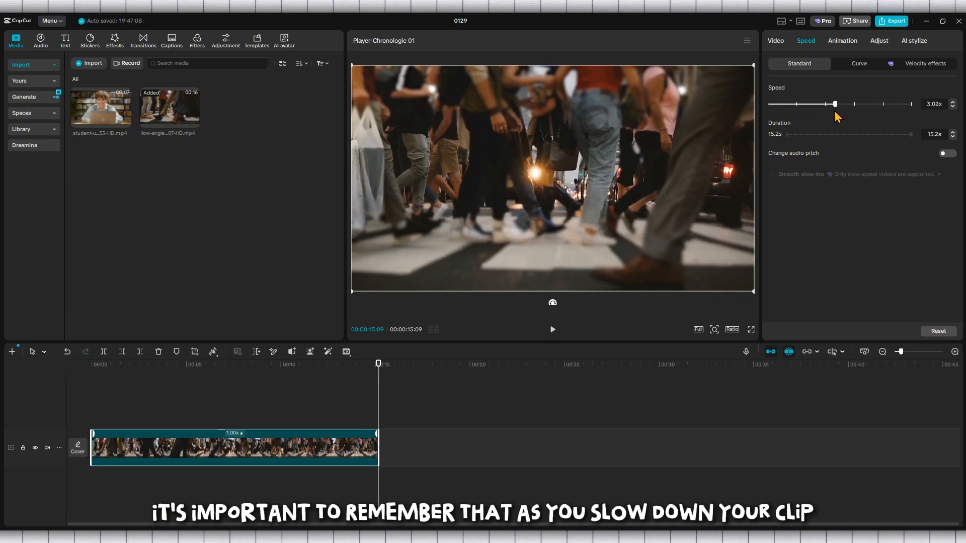
drag(836, 104, 833, 104)
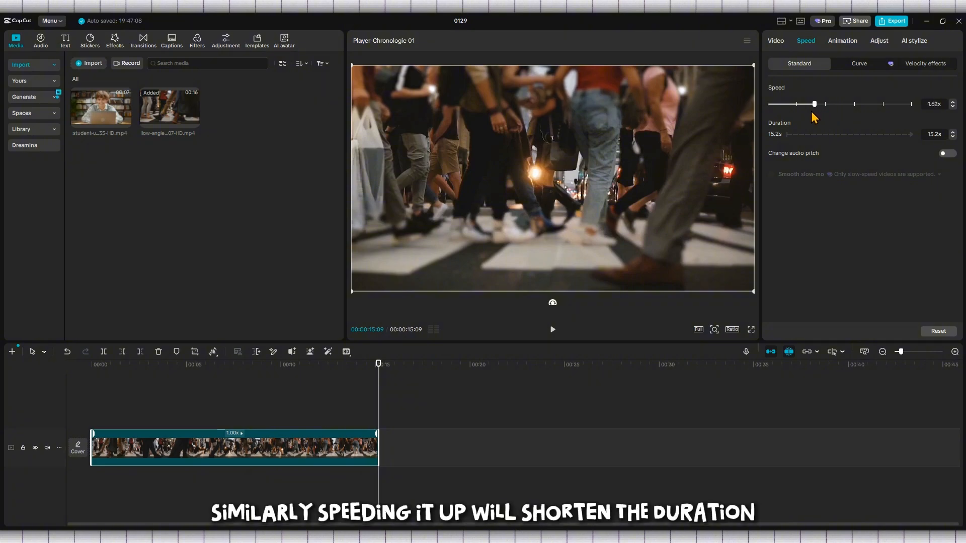
drag(777, 118, 768, 121)
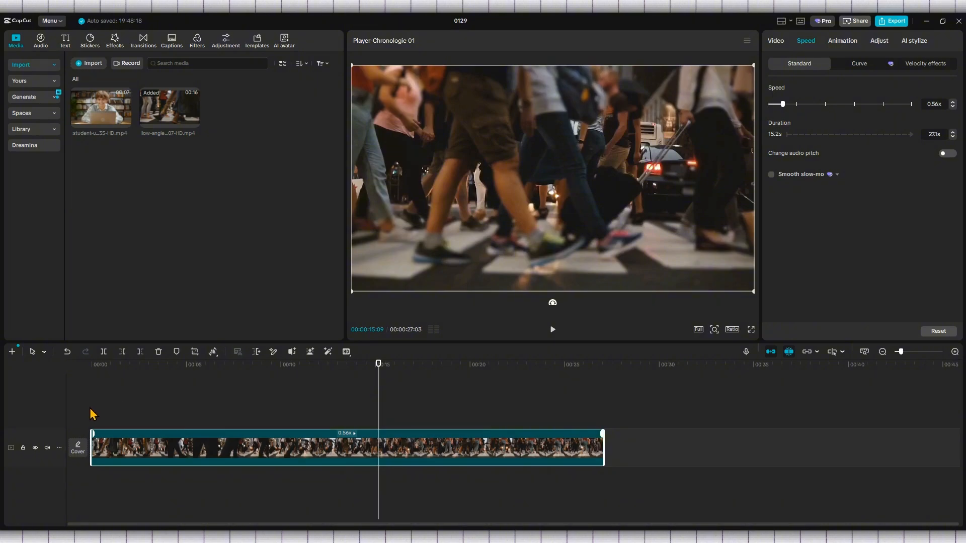
Play back the slowed clip, then set its speed to 2.00x and play it again
click(111, 415)
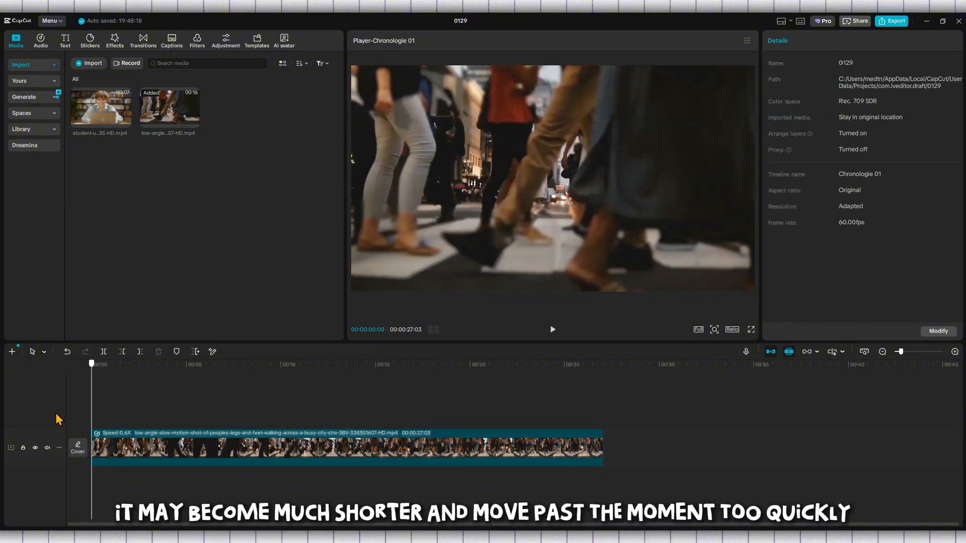
click(550, 331)
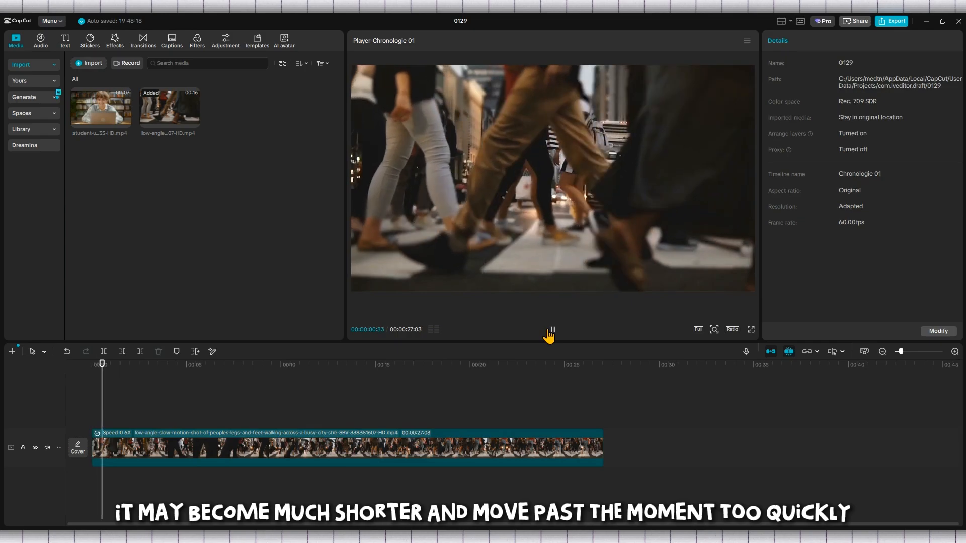
click(400, 449)
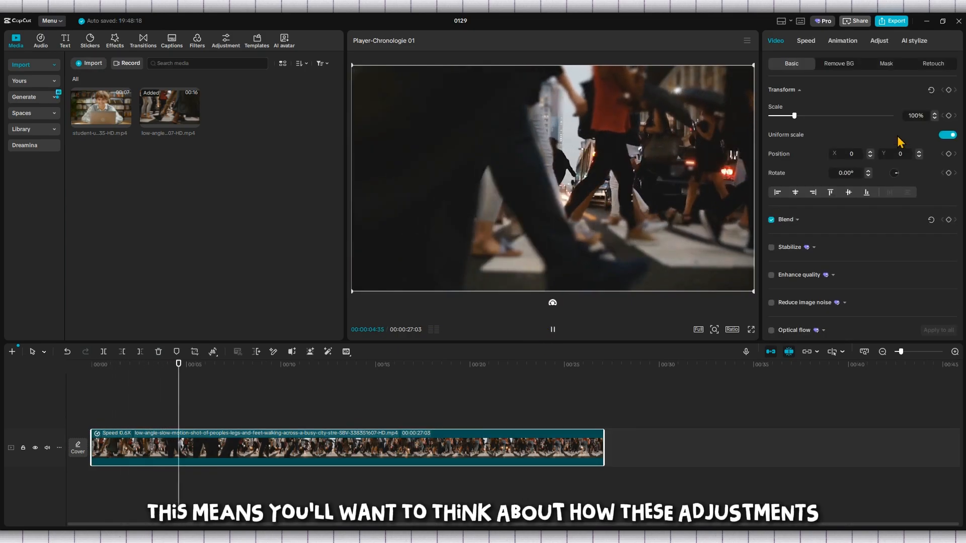
click(807, 42)
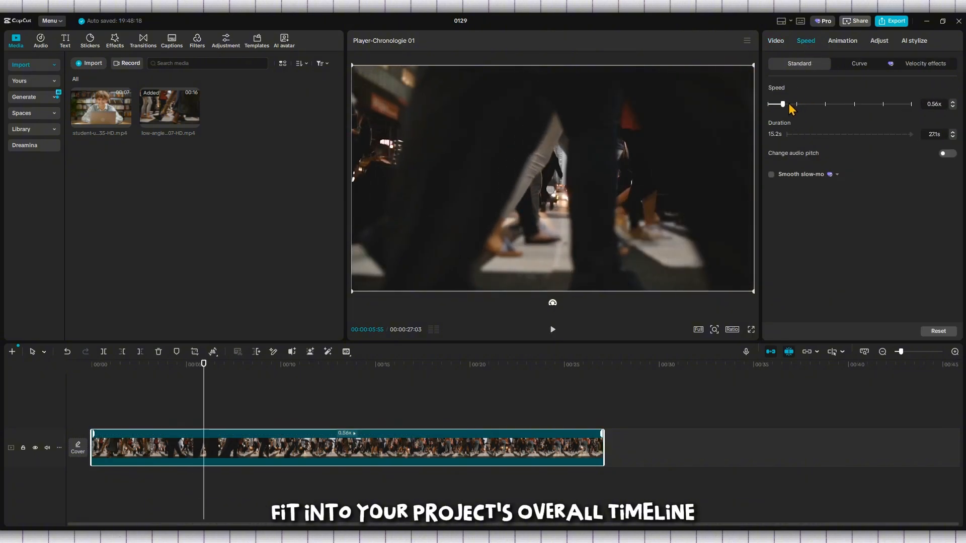
drag(783, 104, 826, 110)
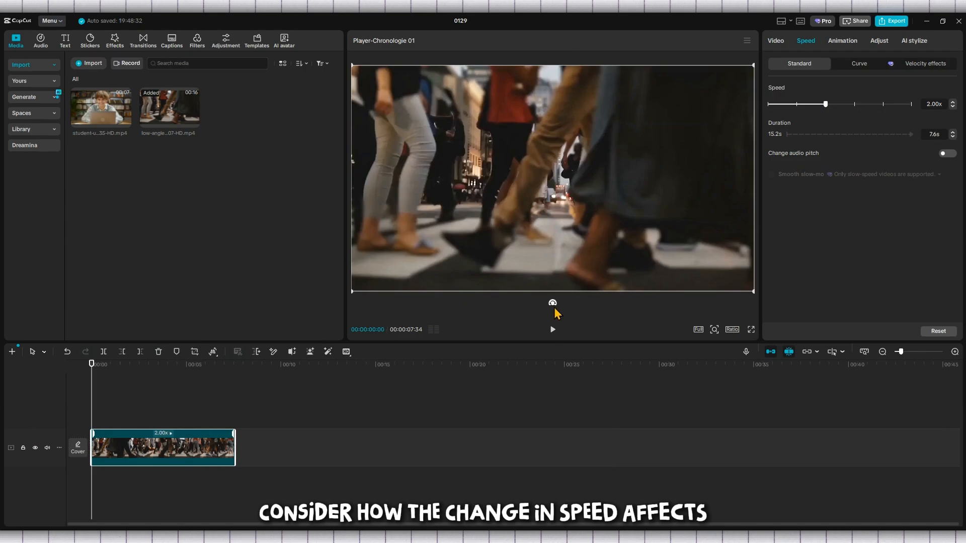
click(552, 331)
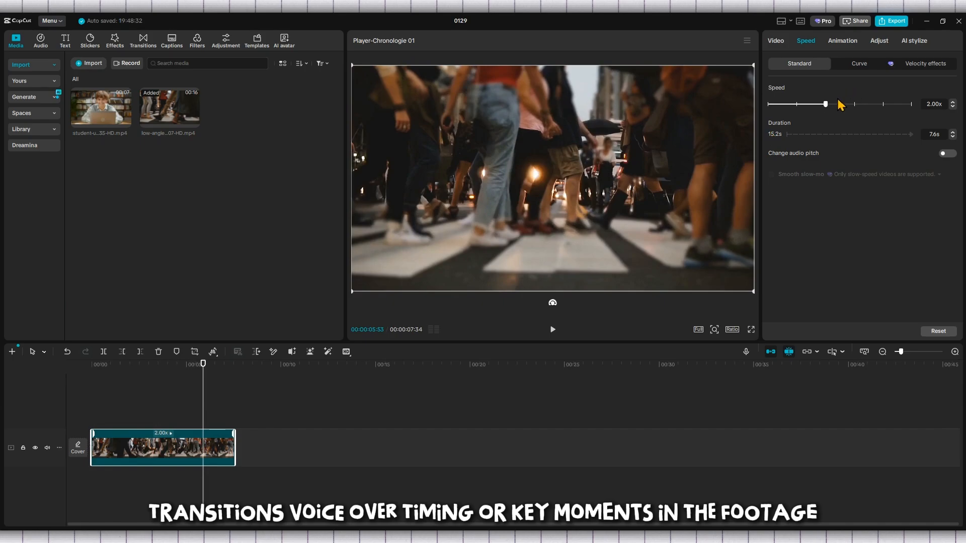
Set the clip's speed to 5.00x and play it from the start
drag(825, 104, 854, 106)
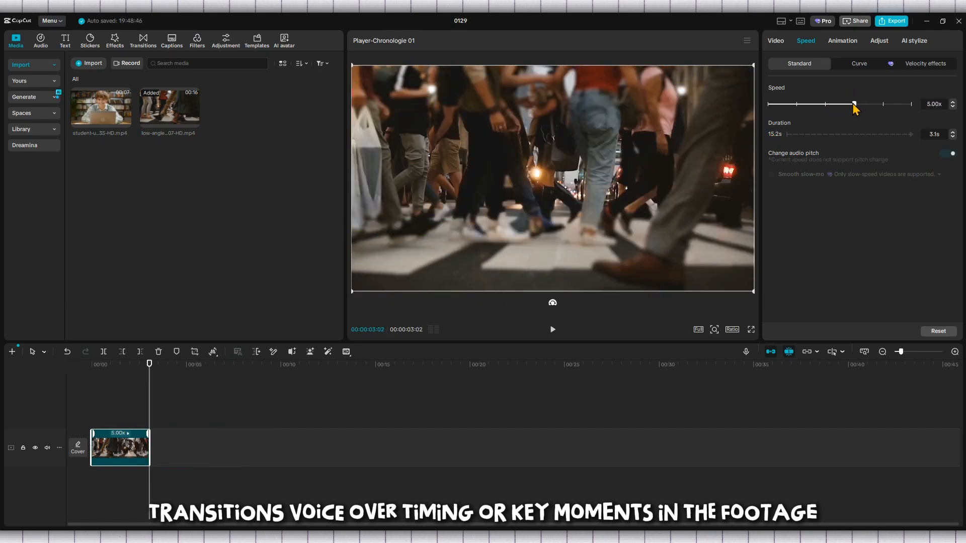
click(91, 404)
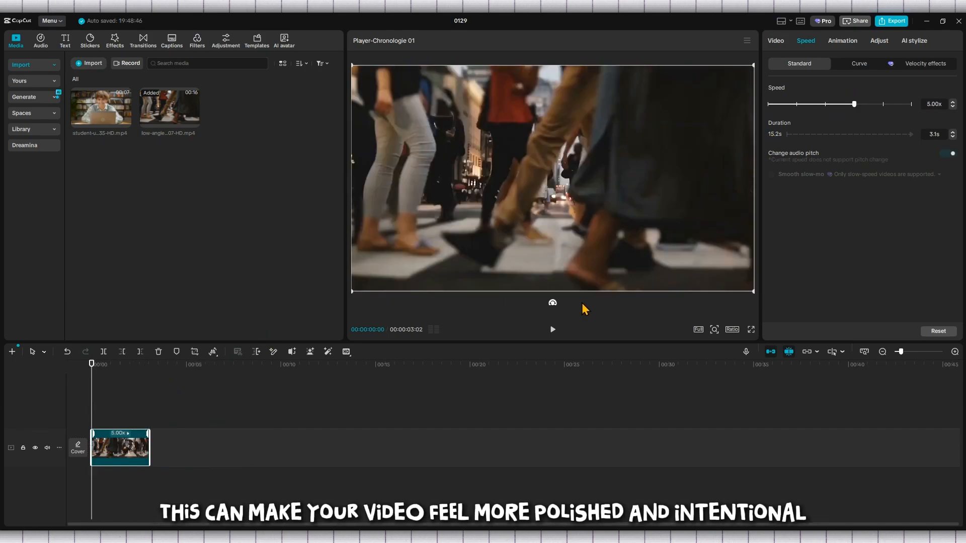
click(554, 331)
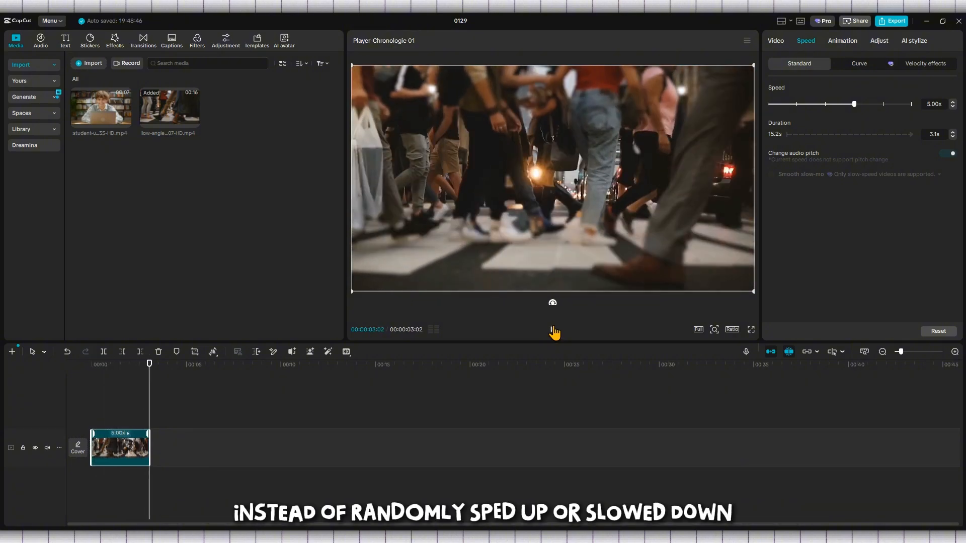
click(554, 330)
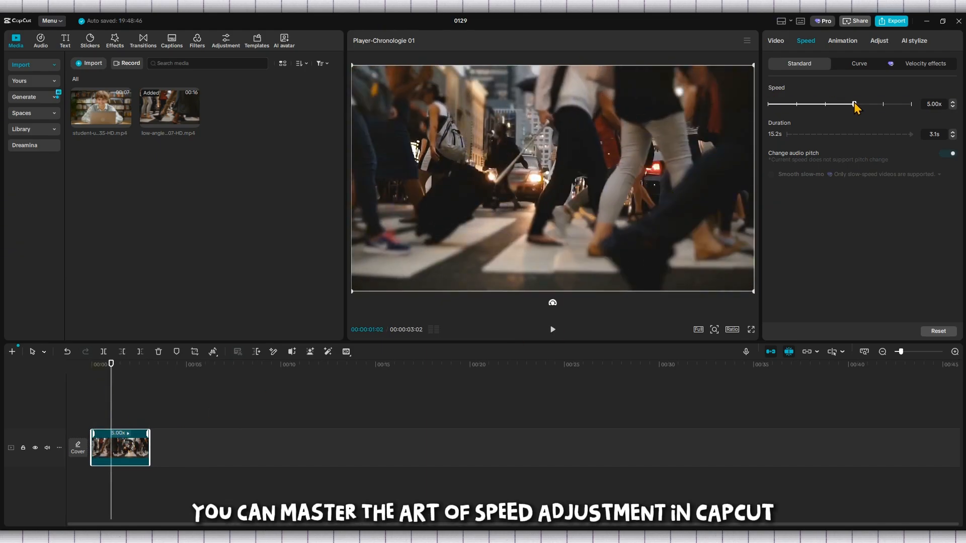
Set the clip's speed to 0.10x and play back the slow motion
drag(768, 107, 769, 107)
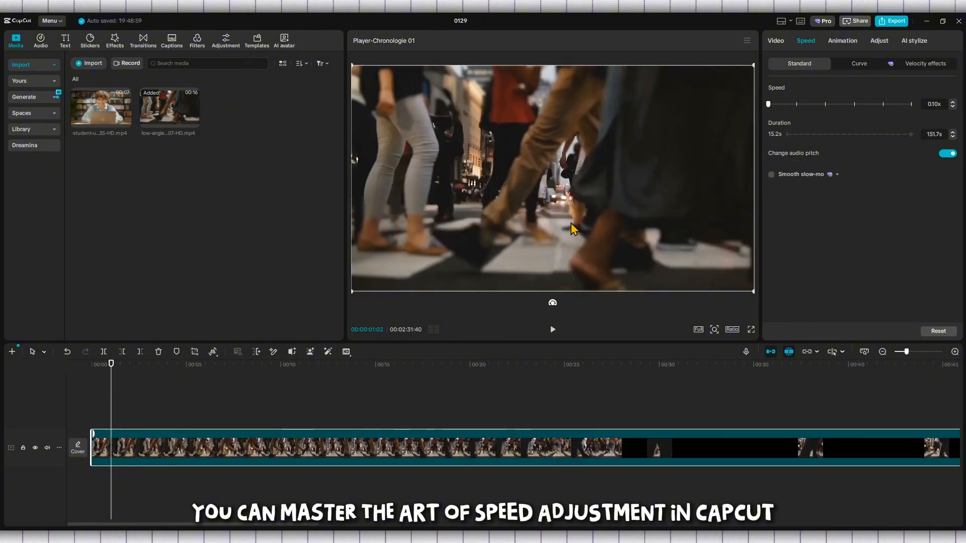
click(554, 330)
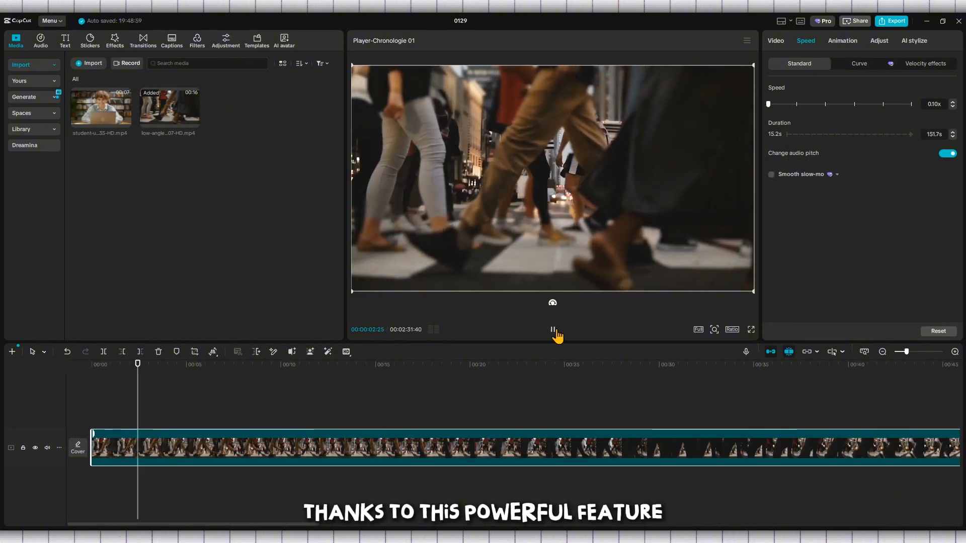
click(553, 330)
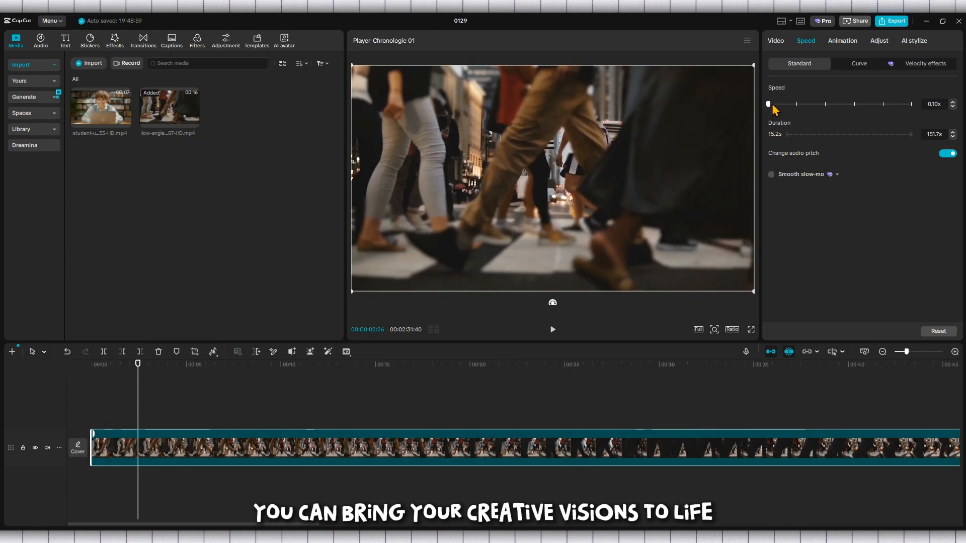
Set the clip's speed to 0.40x and play back the result
drag(773, 104, 775, 108)
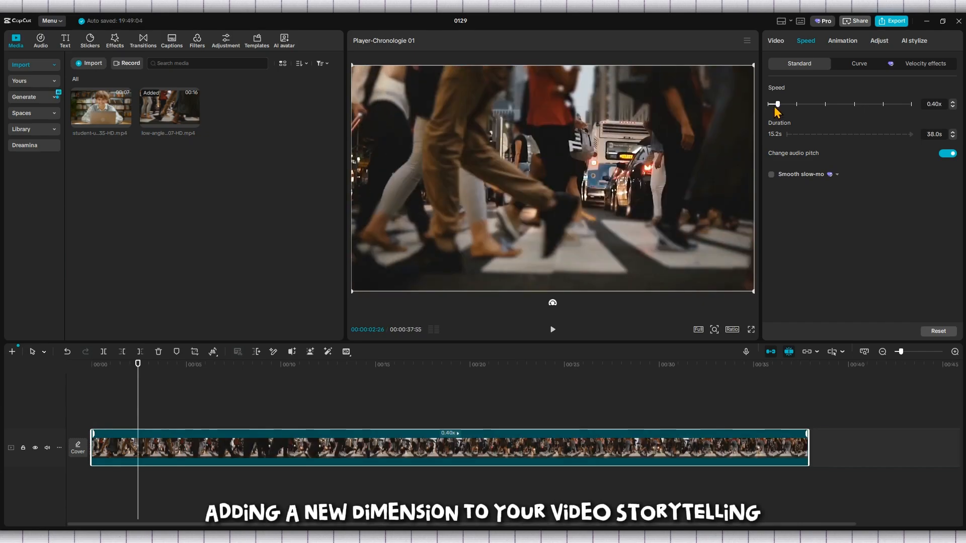
click(552, 330)
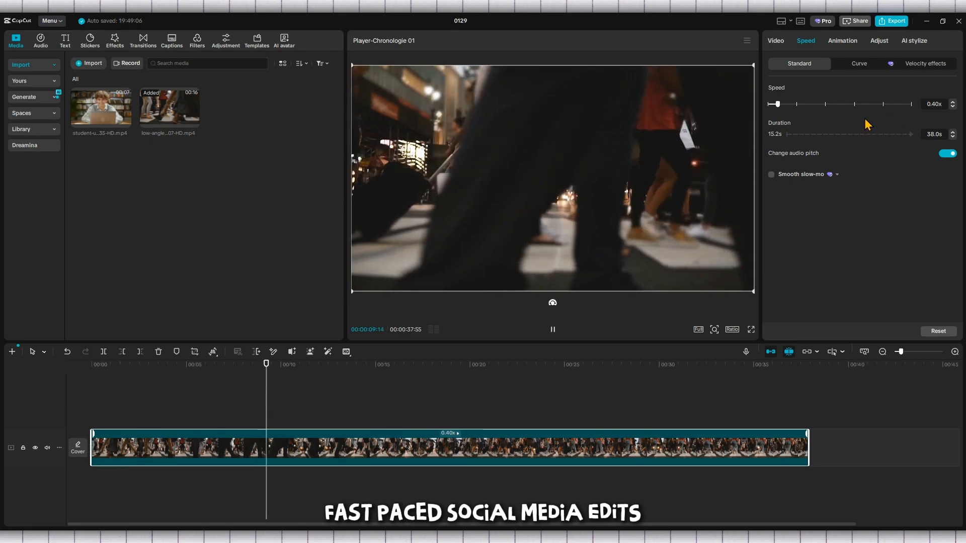
Set the clip's speed to 1.00x and play it back from near the start
drag(777, 102, 796, 105)
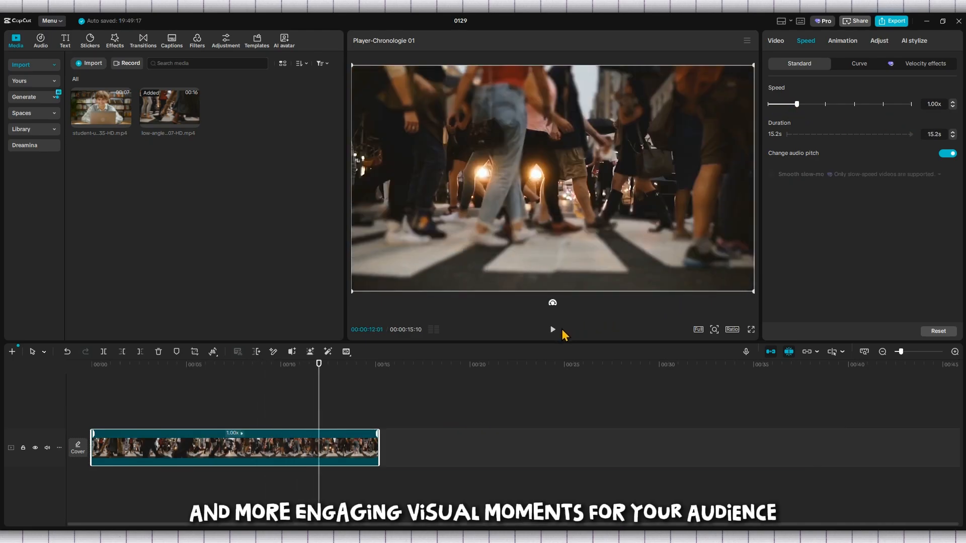
click(176, 417)
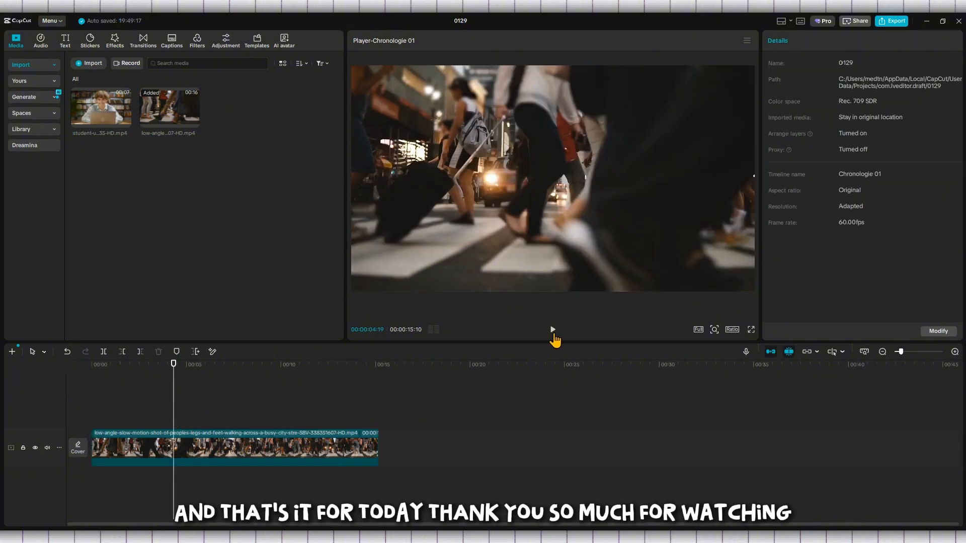
click(553, 331)
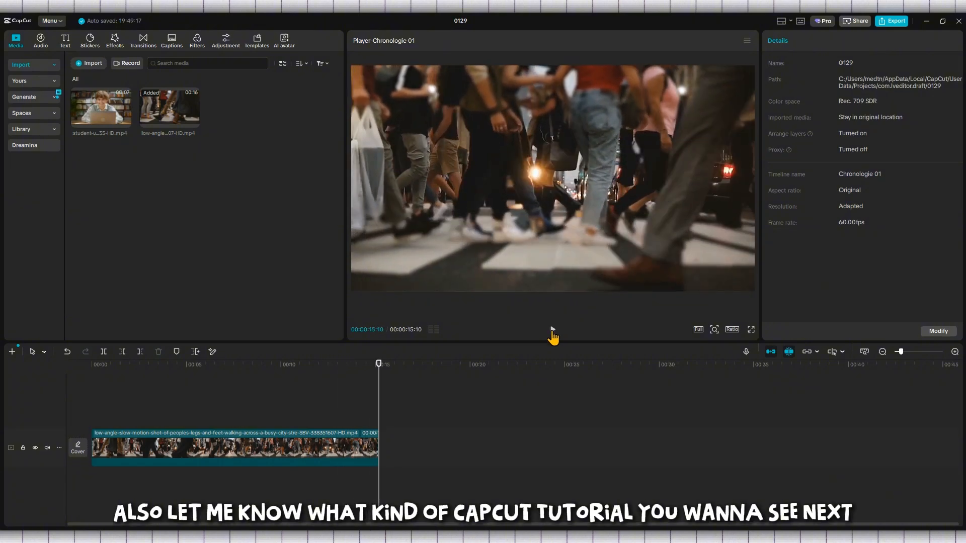
Select the clip on the timeline with a selection box and delete it
click(147, 419)
drag(473, 434, 121, 469)
key(Delete)
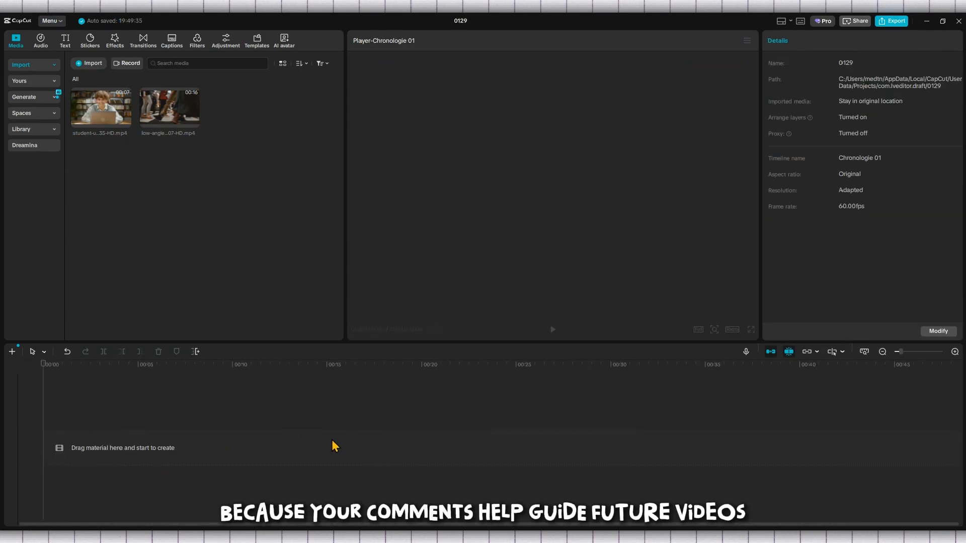